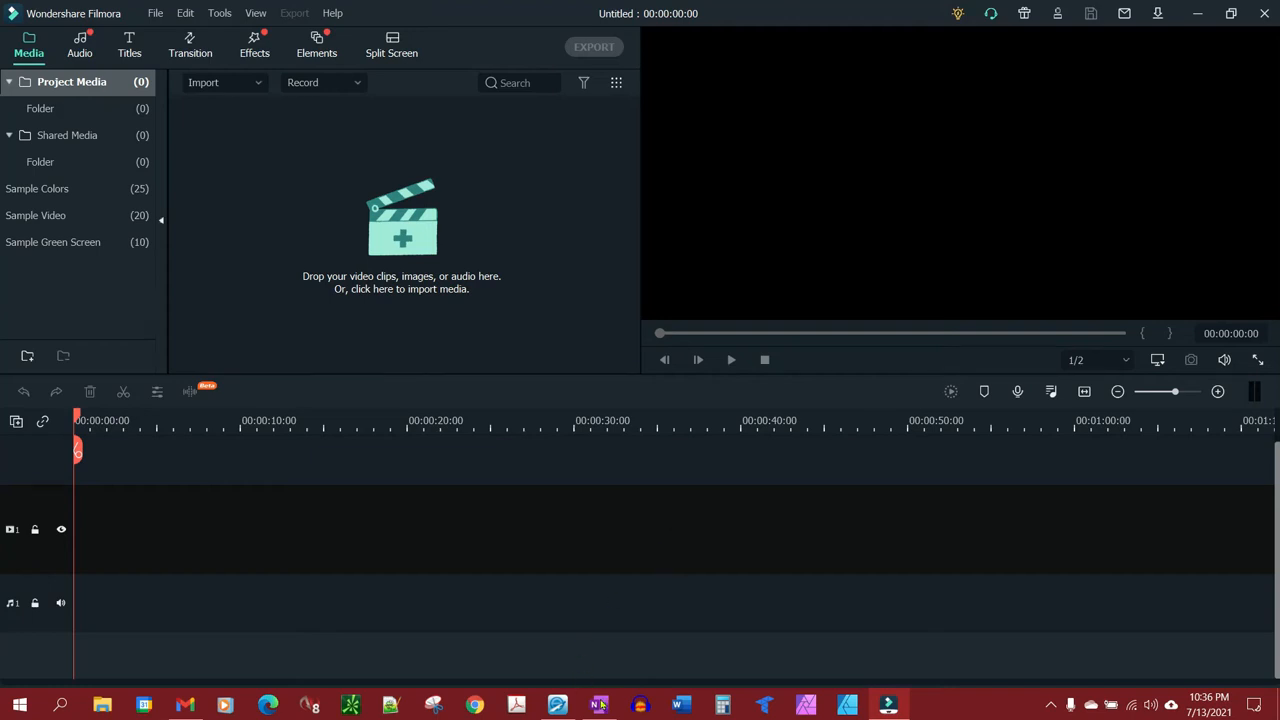
- Bring the OneNote journal page 7/10 Life is a Vapor to the front from the taskbar
left_click(598, 705)
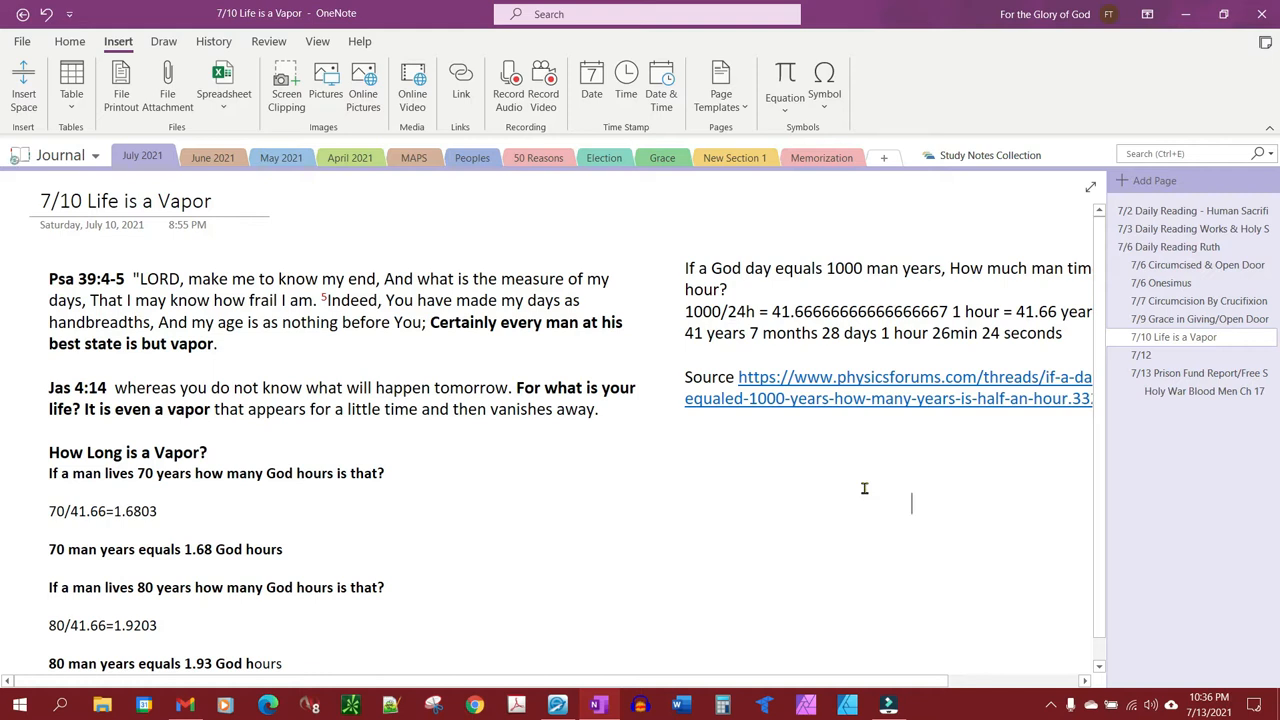
- Activate the notebook Search box to show its recent picks
left_click(1152, 154)
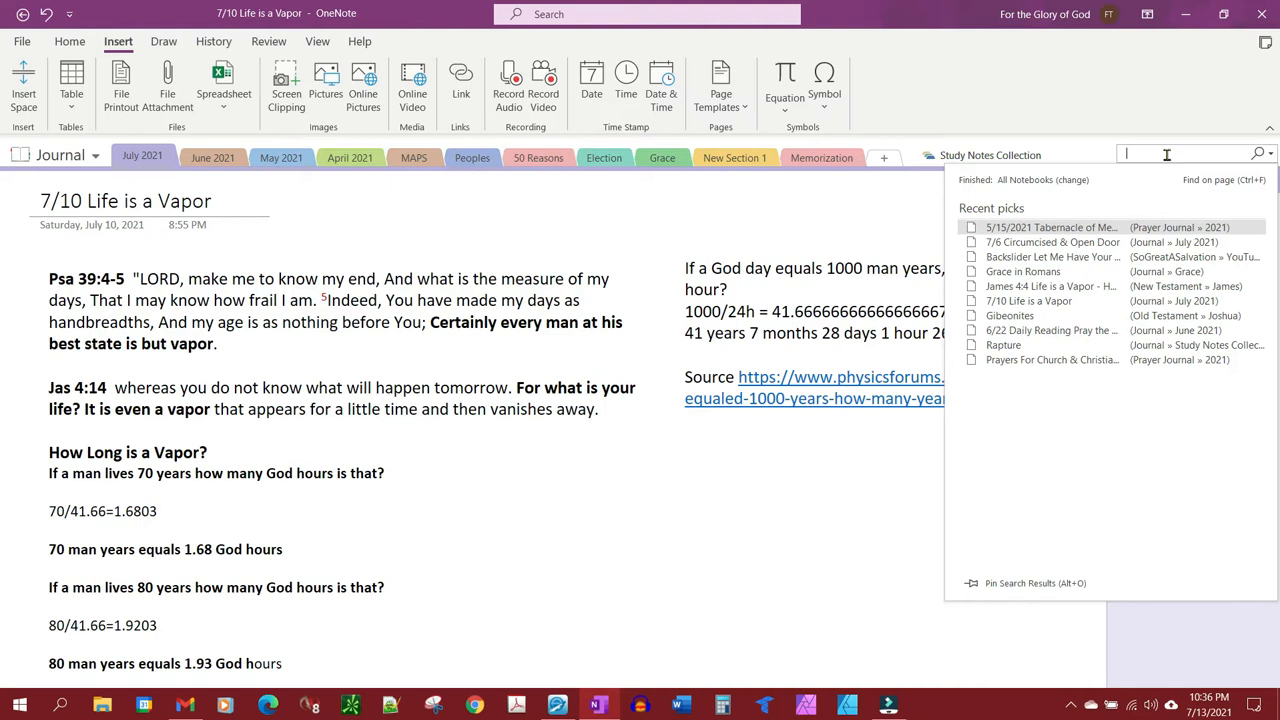
type("Tab")
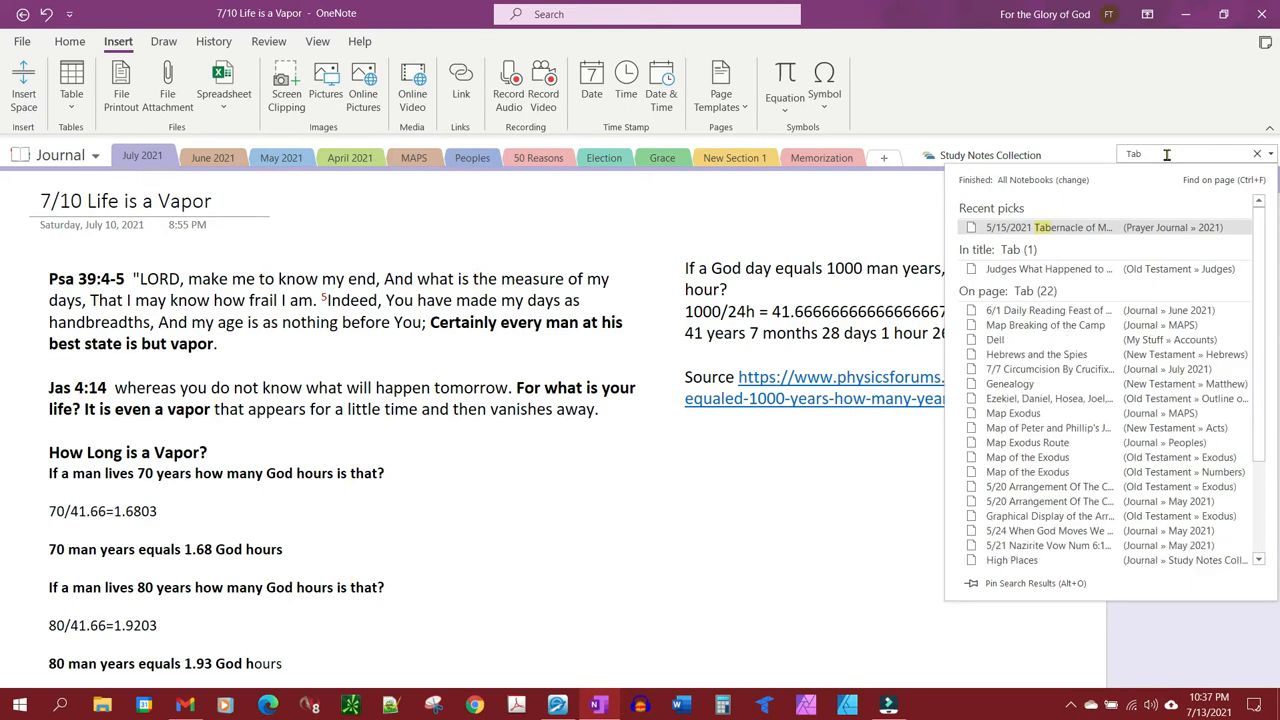
type("ernac")
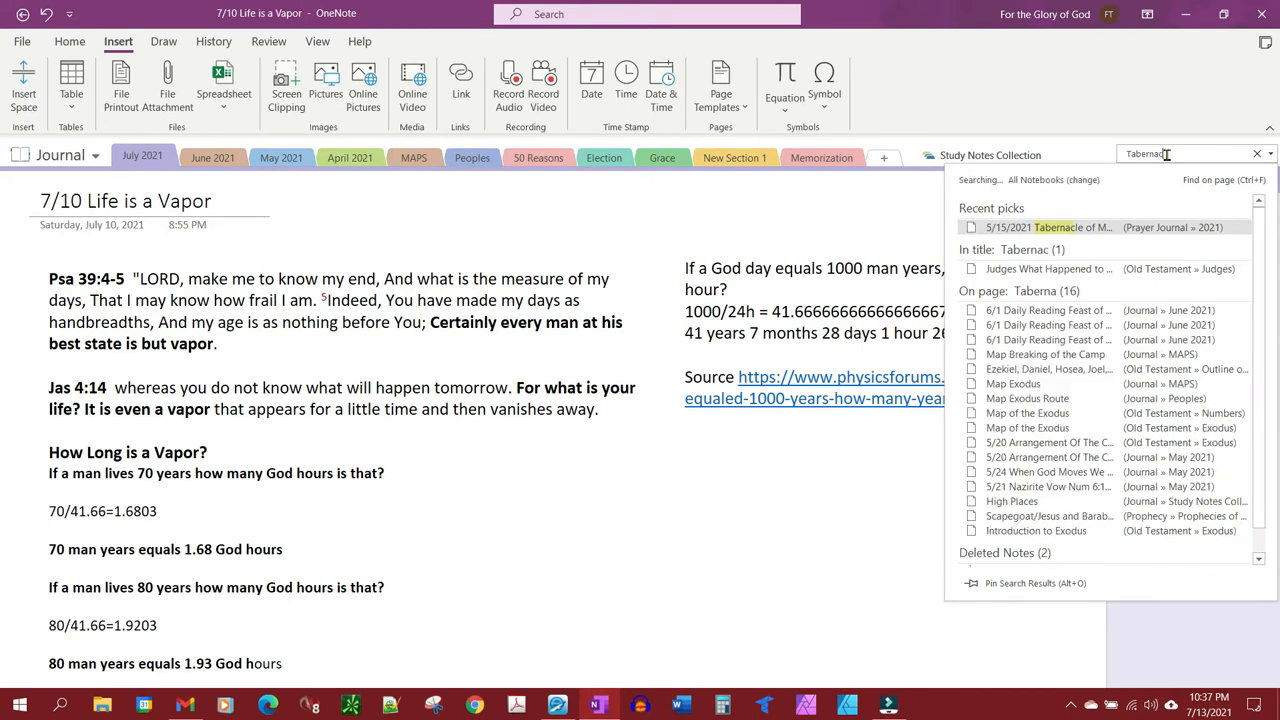
type("le")
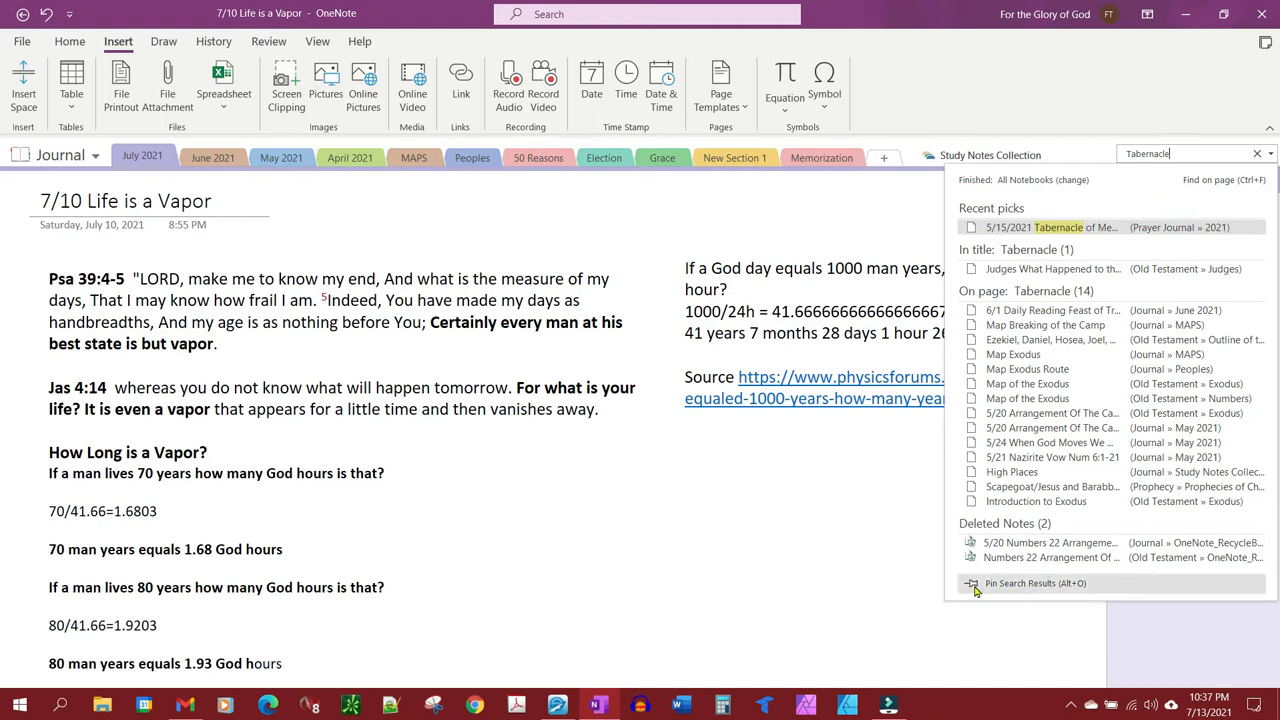
- Pin the Tabernacle search results and open the 6/1 Daily Reading Feast of Trumpets match
left_click(975, 590)
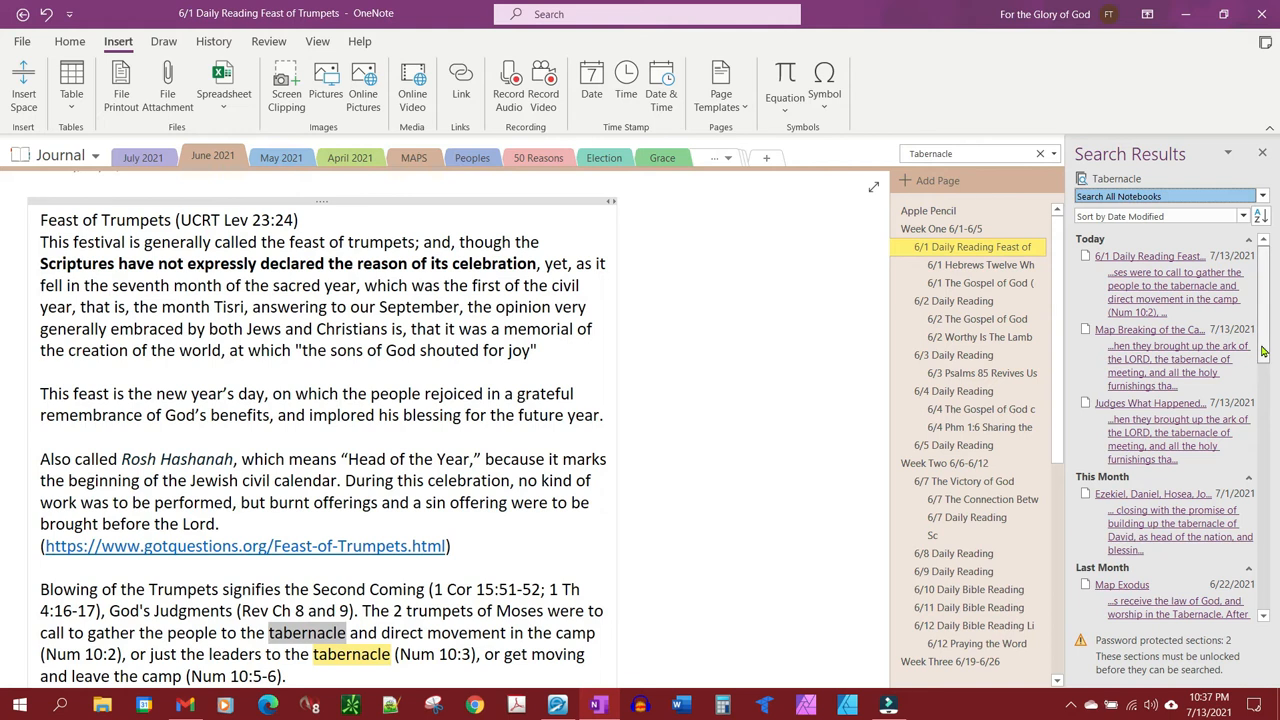
mouse_move(1262, 354)
left_mouse_down()
mouse_move(1272, 484)
mouse_move(1272, 250)
left_mouse_up()
left_click(1162, 298)
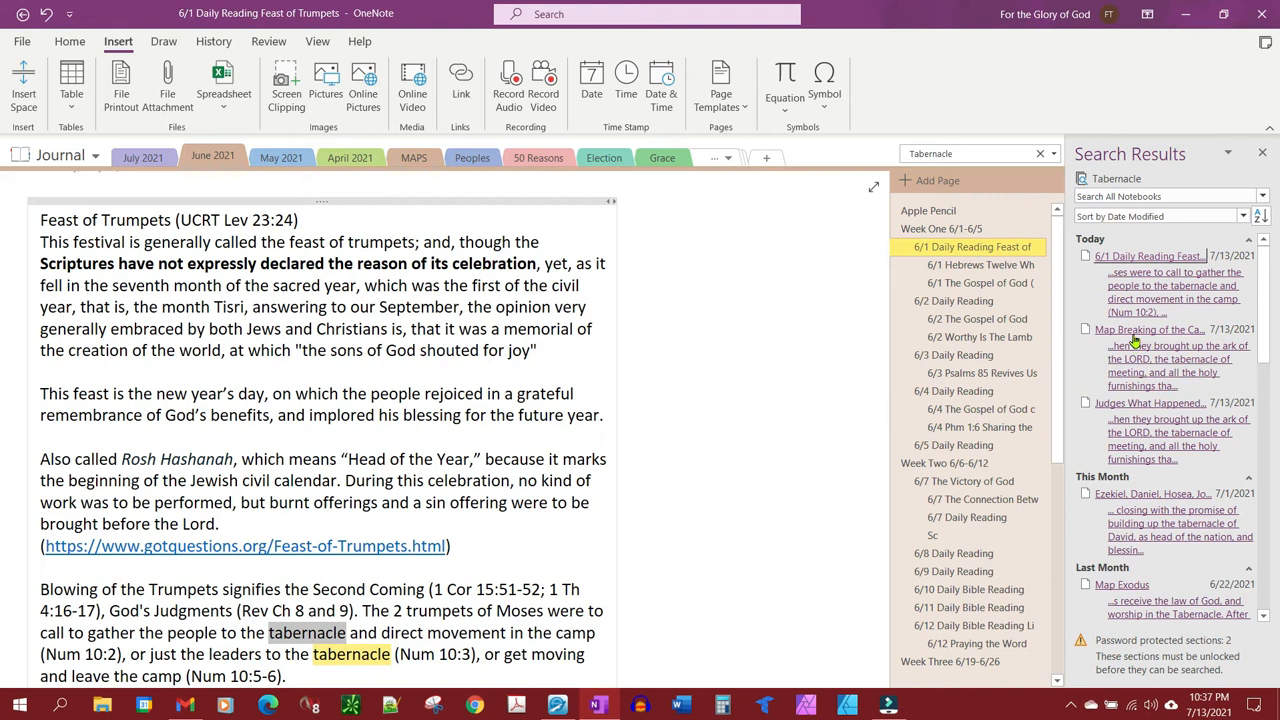
- Open the Map Breaking of the Camp result from the pinned Tabernacle pane
left_click(1133, 343)
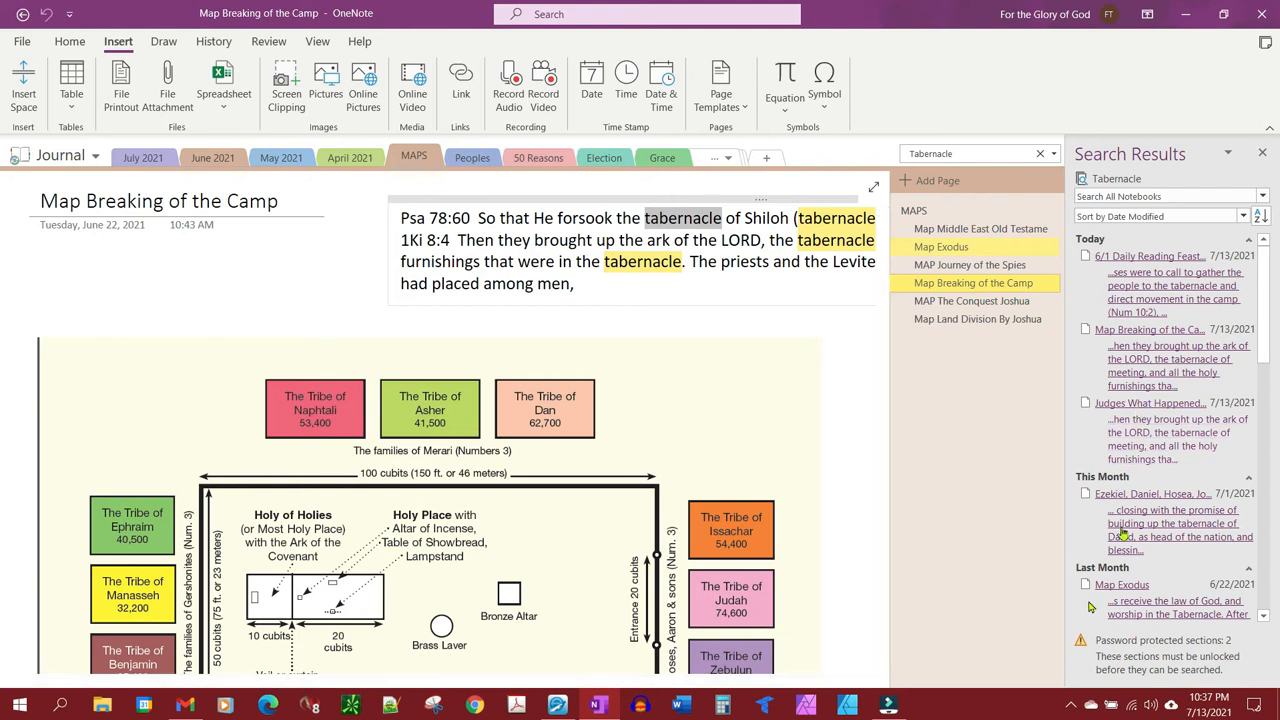
- Close the pinned Search Results pane so the page fills the window
left_click(1264, 153)
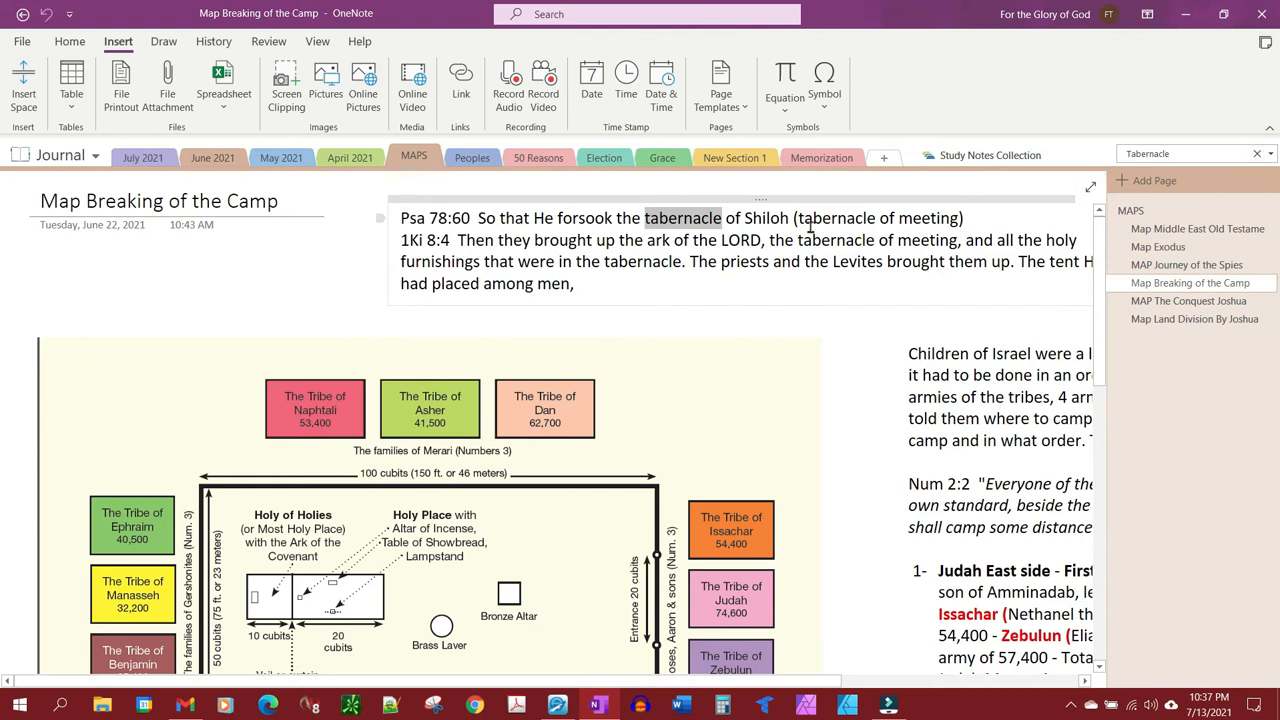